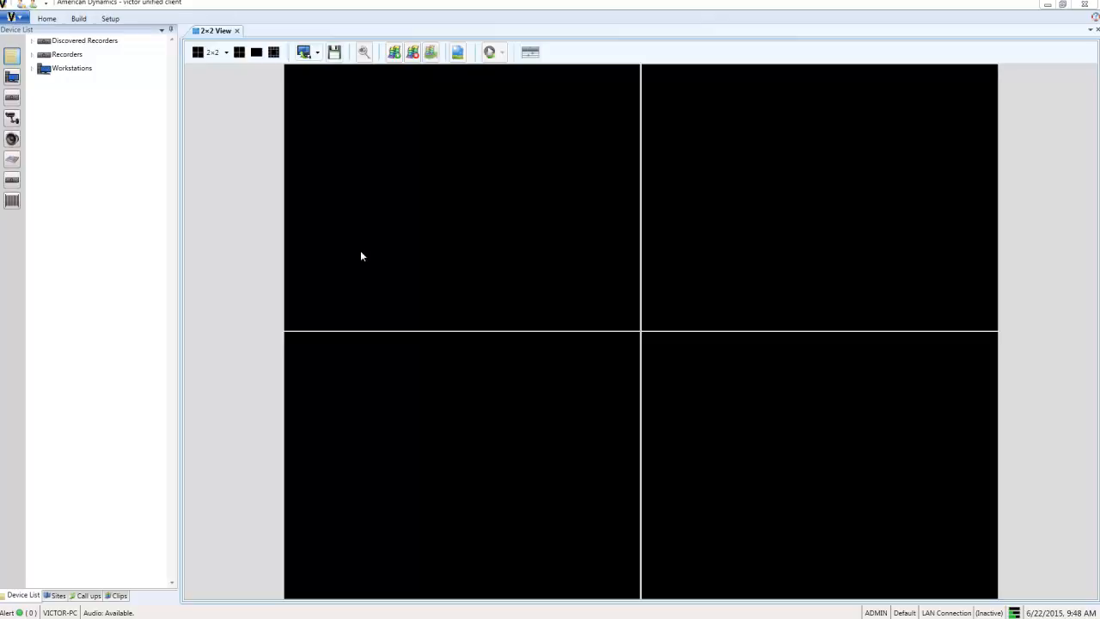
- Open the Build ribbon above the empty 2×2 video view
click(78, 18)
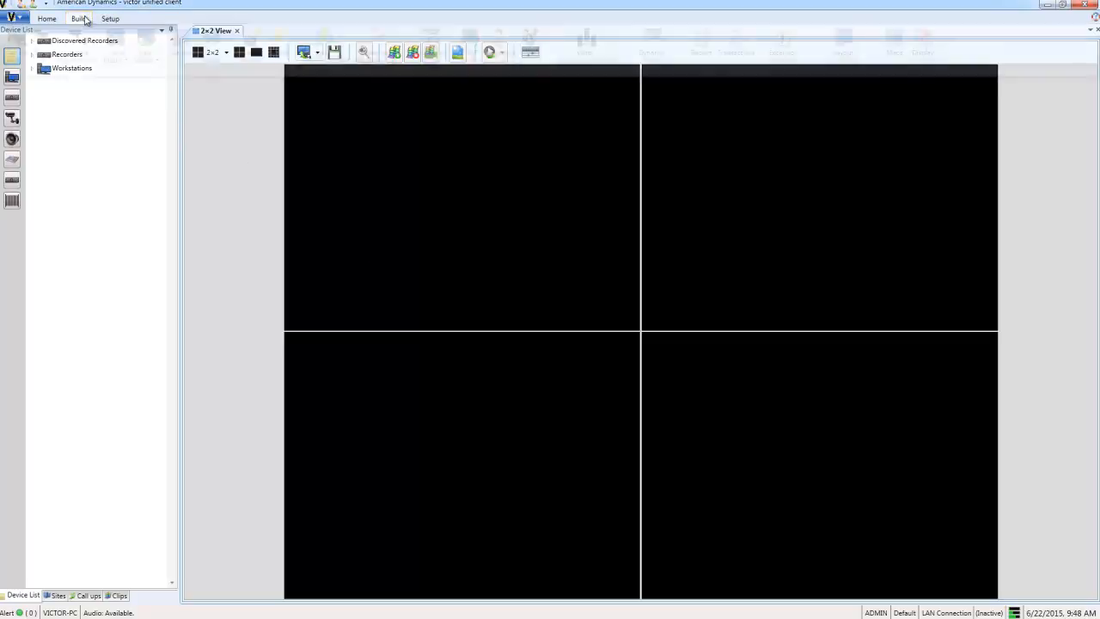
- Create a new event named 'Parking Lot Wrong Way'
click(281, 47)
click(292, 72)
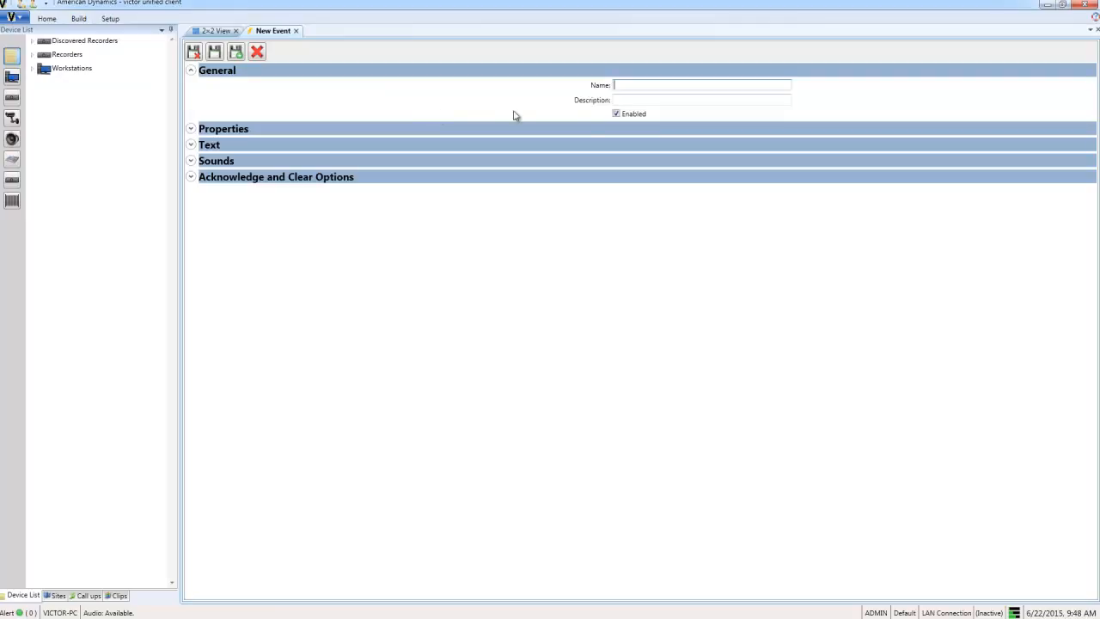
click(623, 90)
text(Parking Lot Wrong Way)
- Set the event's priority to Medium Low and enable Event Breakthrough
click(190, 128)
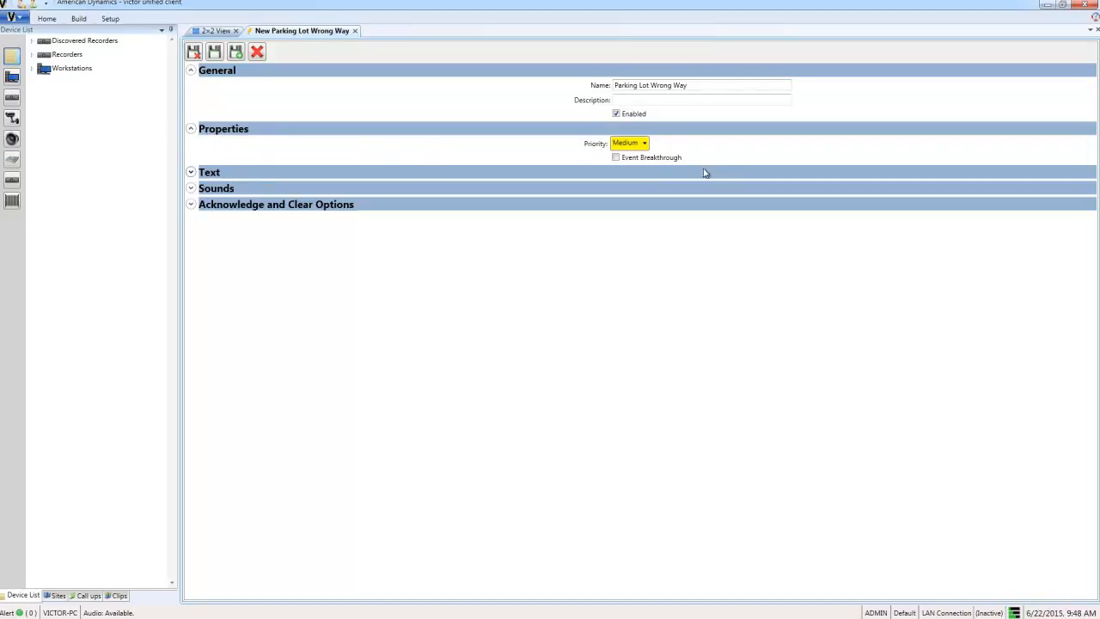
click(643, 144)
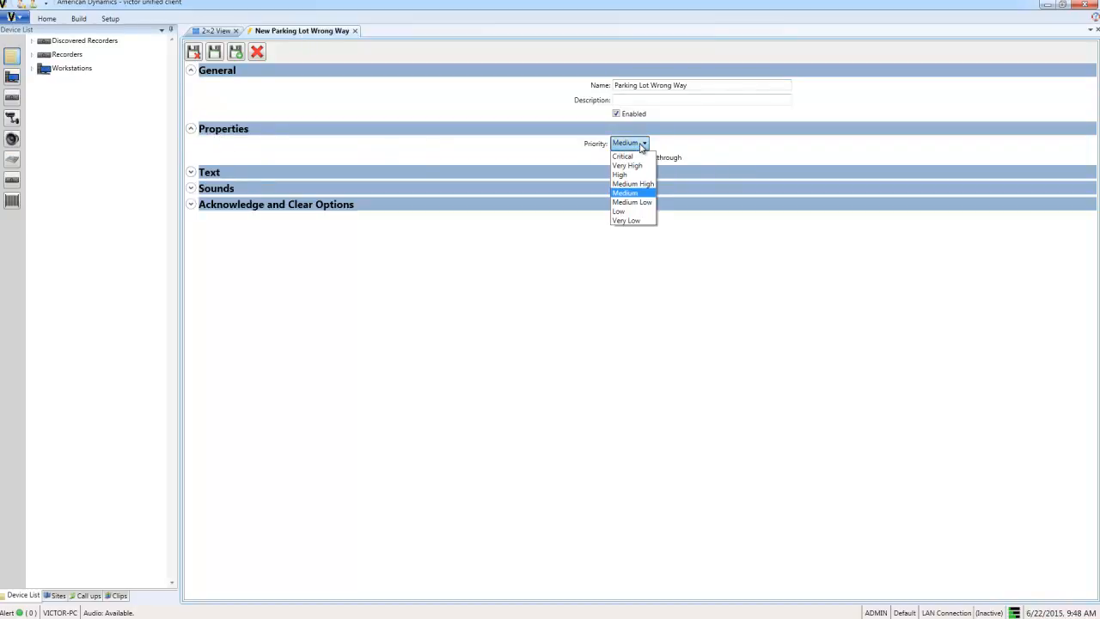
click(643, 203)
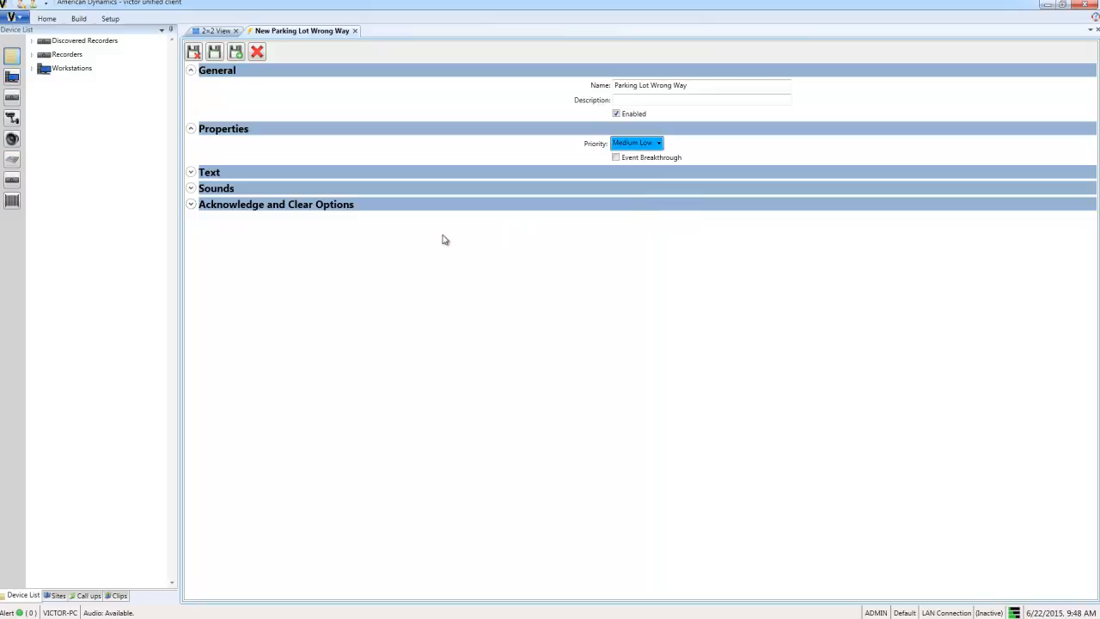
click(616, 159)
- Review the event's Text, Sounds and Acknowledge and Clear options, then save and close it
click(192, 173)
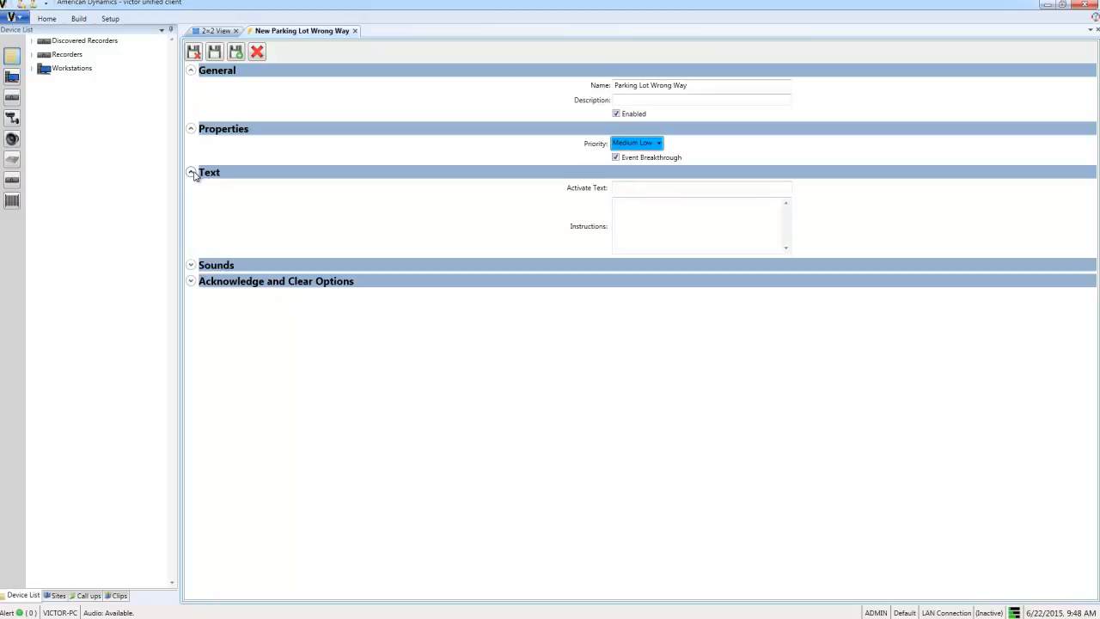
click(191, 266)
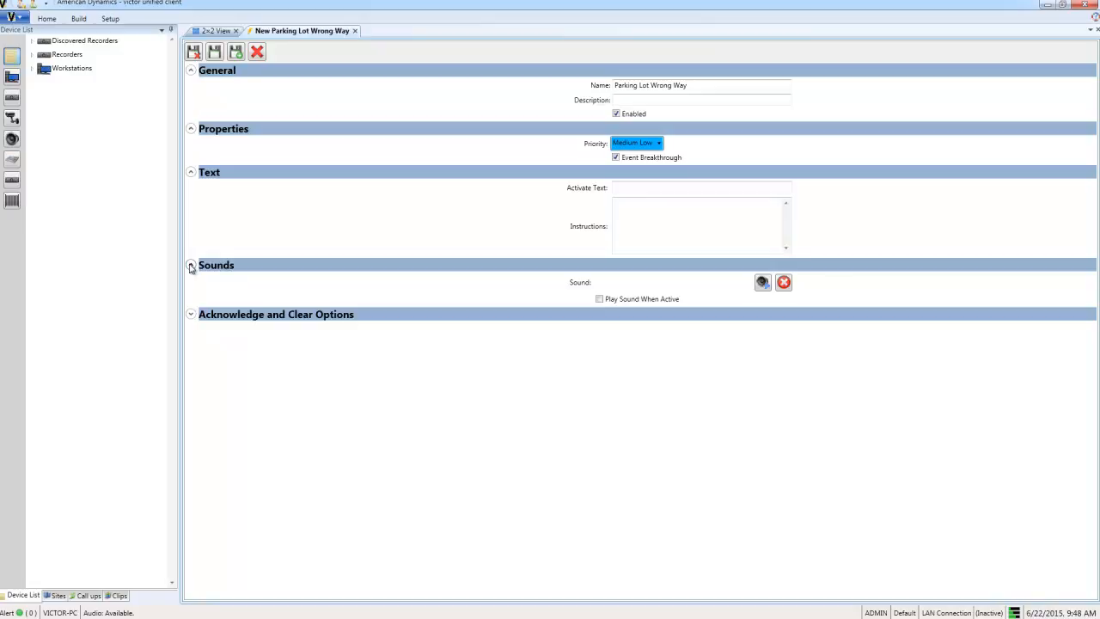
click(191, 314)
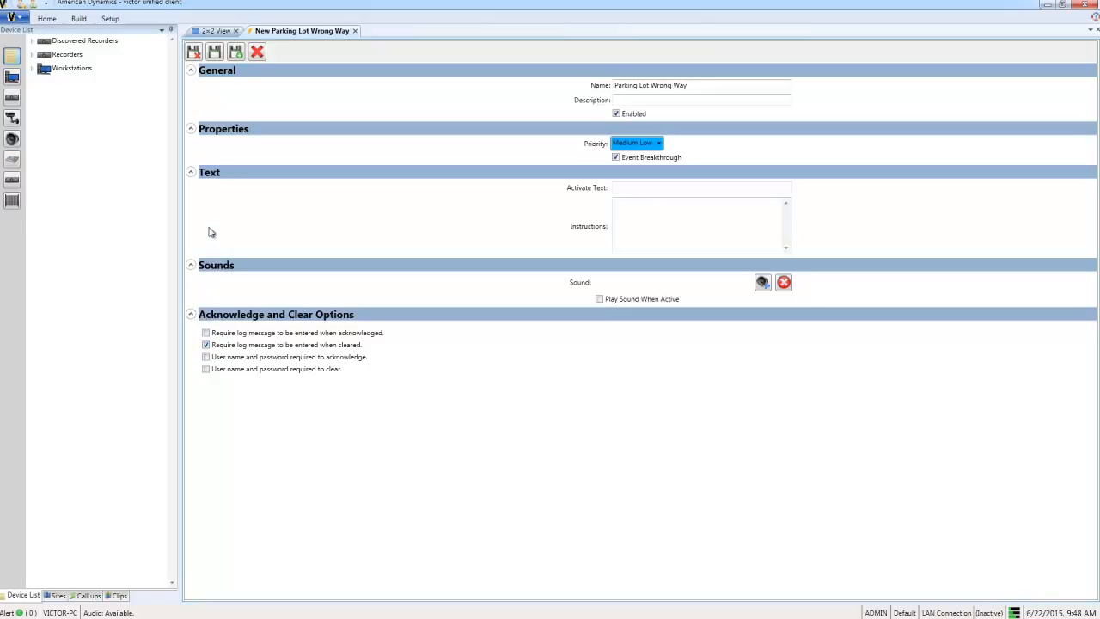
click(195, 53)
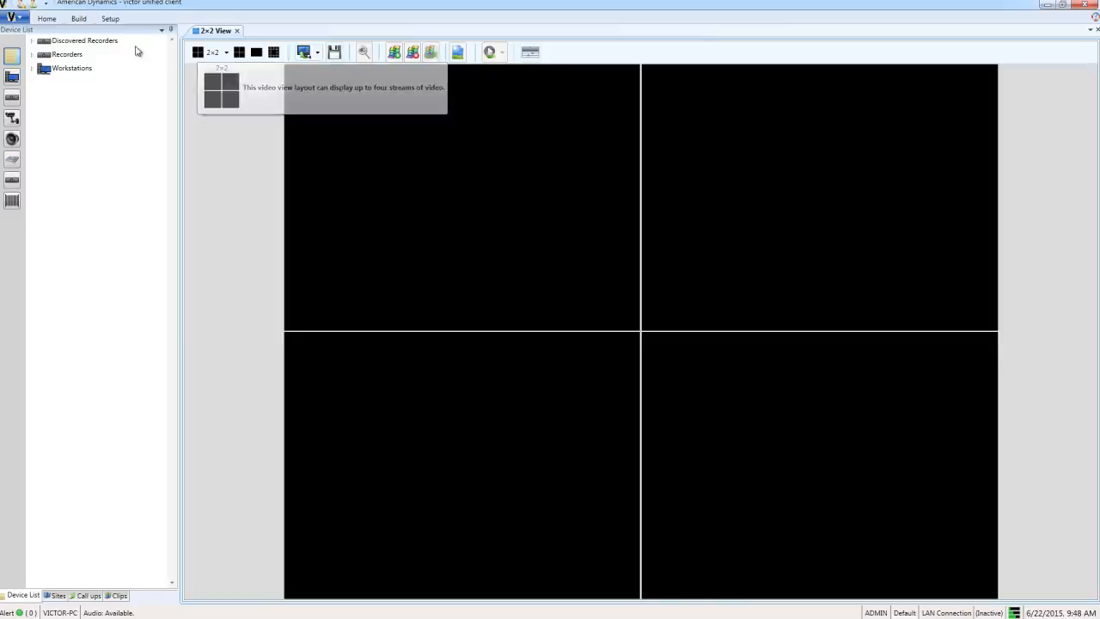
- Add a predefined log message, label 'Email Sent', text 'Email sent to manager.', and save it
click(78, 18)
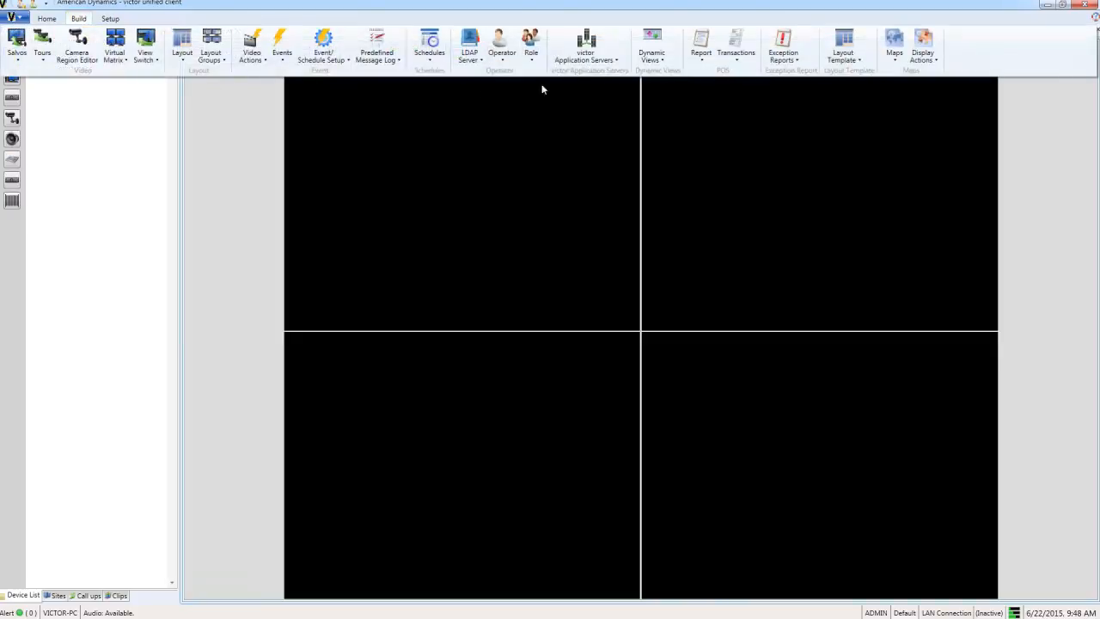
click(378, 55)
click(379, 71)
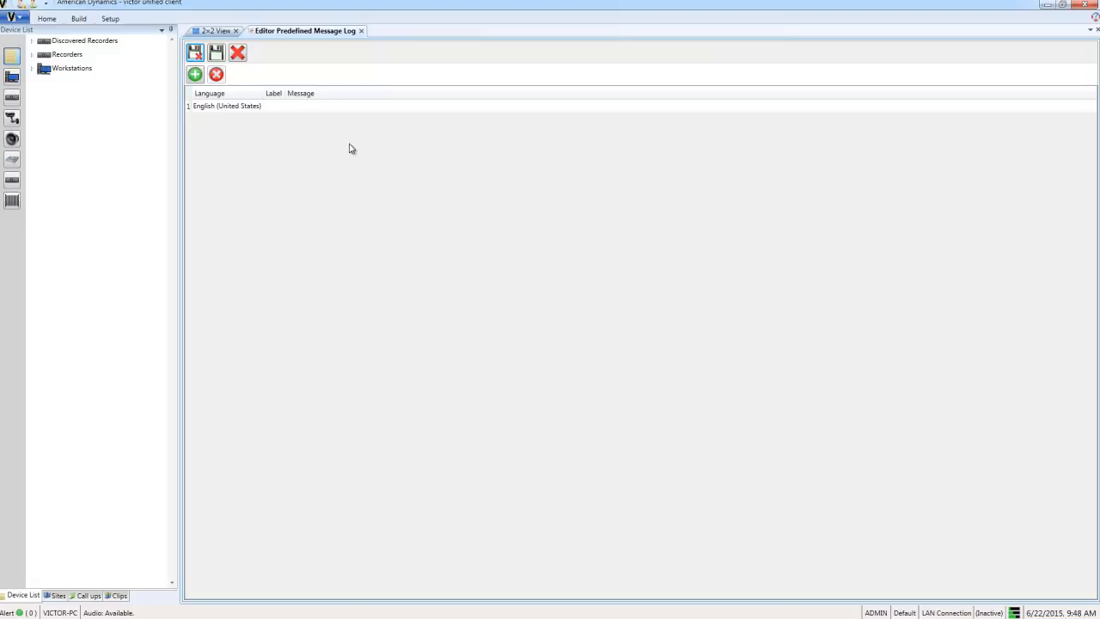
click(278, 107)
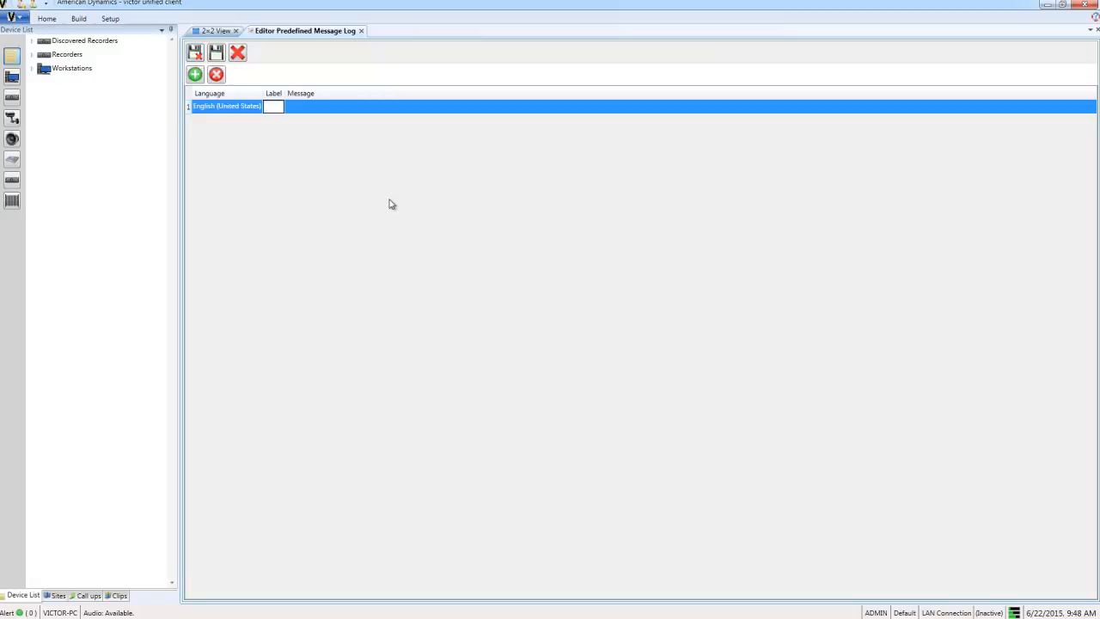
text(Email Sent)
click(341, 111)
text(Email)
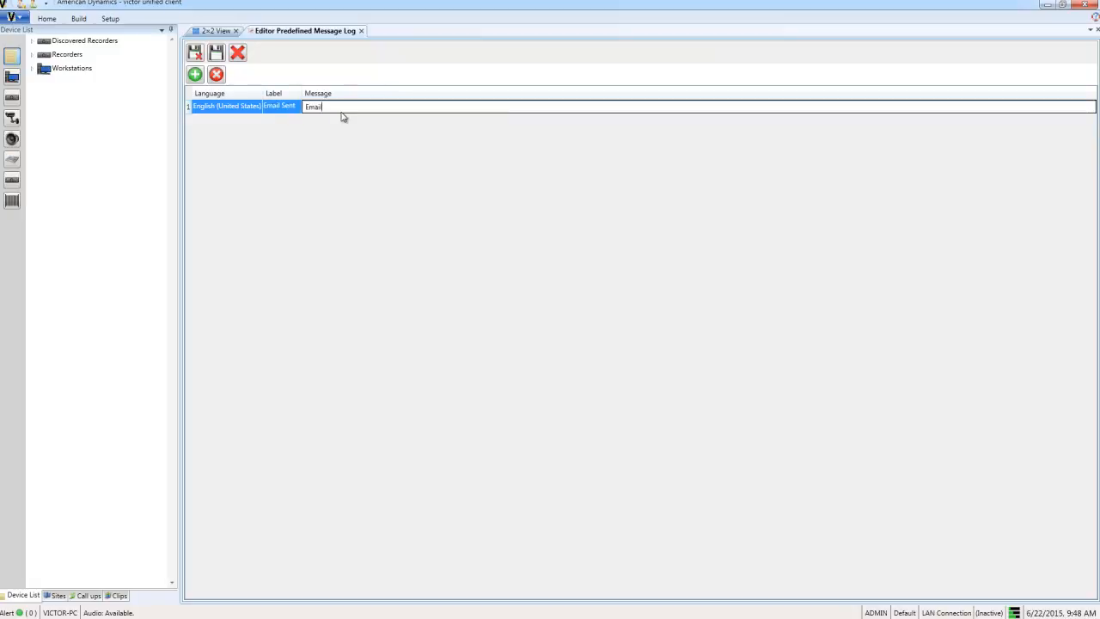
text( sent to manager.)
click(196, 53)
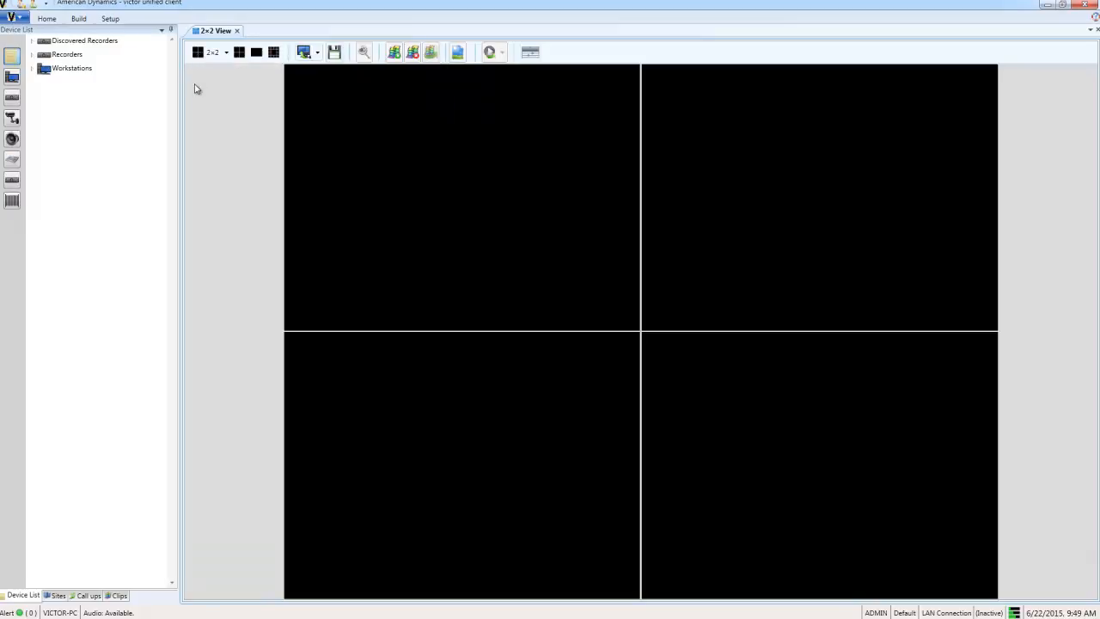
- Open Events/Schedule Setup and start picking a device from Devices
click(81, 20)
click(323, 50)
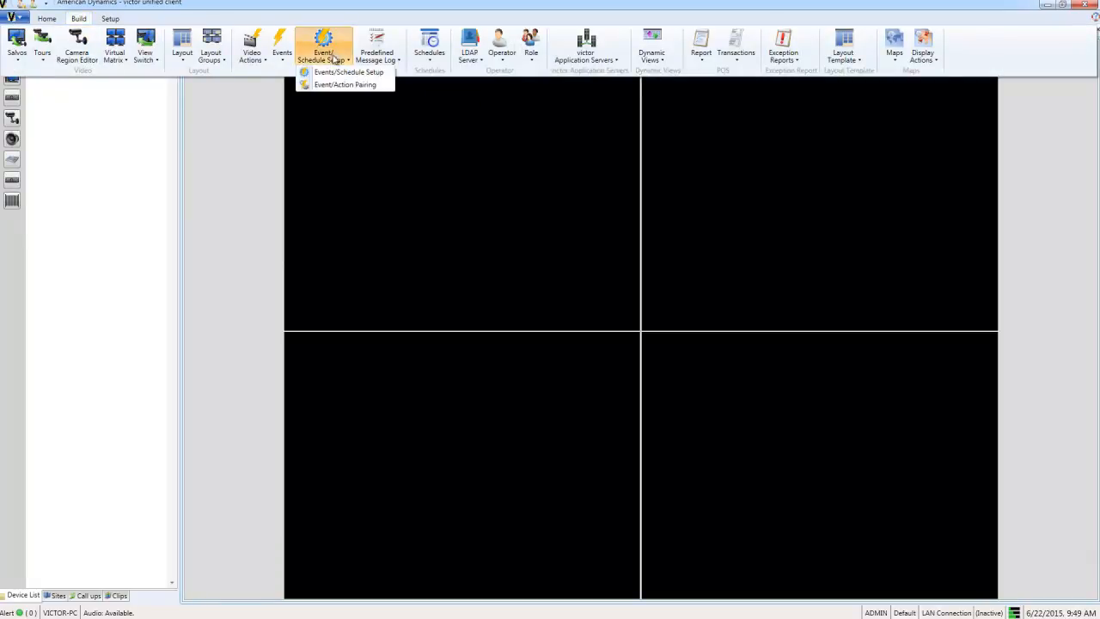
click(337, 74)
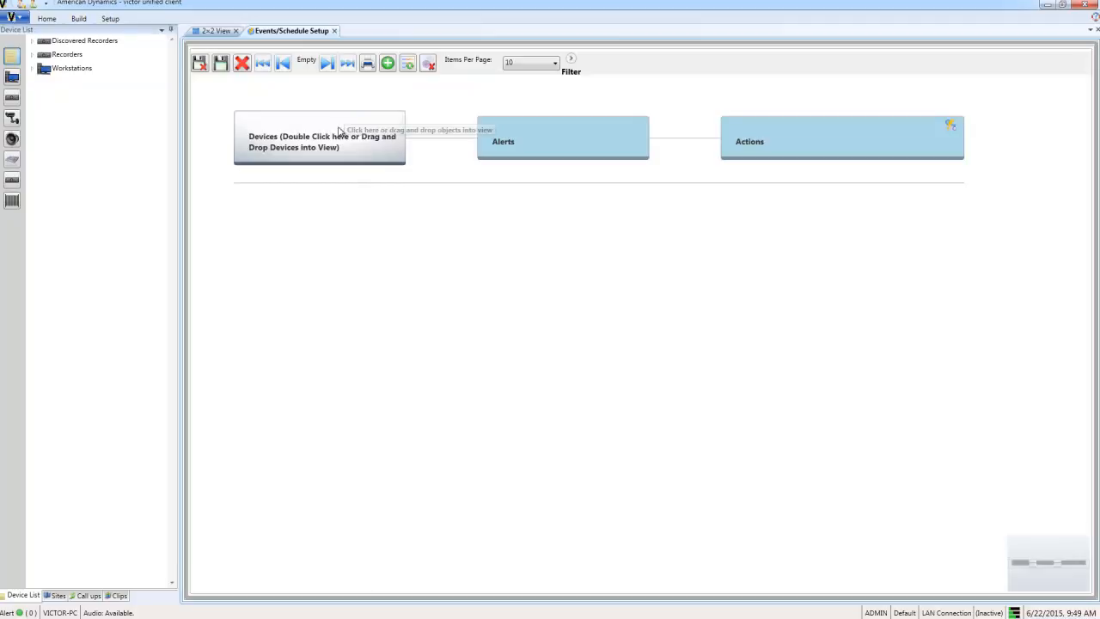
double_click(340, 132)
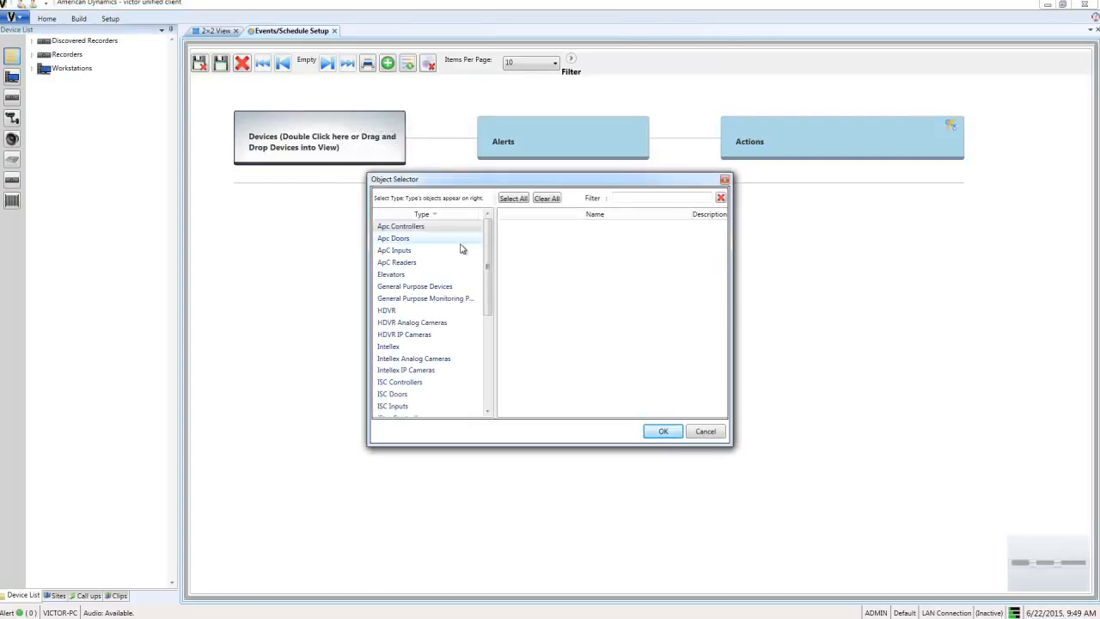
drag(487, 262, 487, 357)
- Add the i625ptz Outside Front VideoEdge IP camera, found by filtering for 'outside'
click(439, 393)
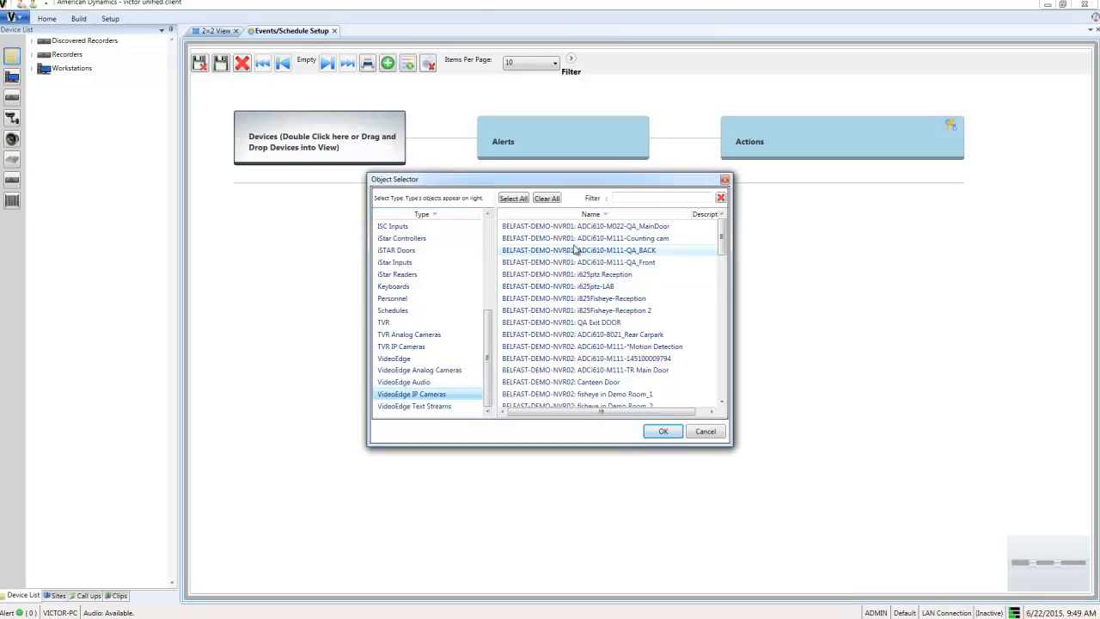
click(631, 196)
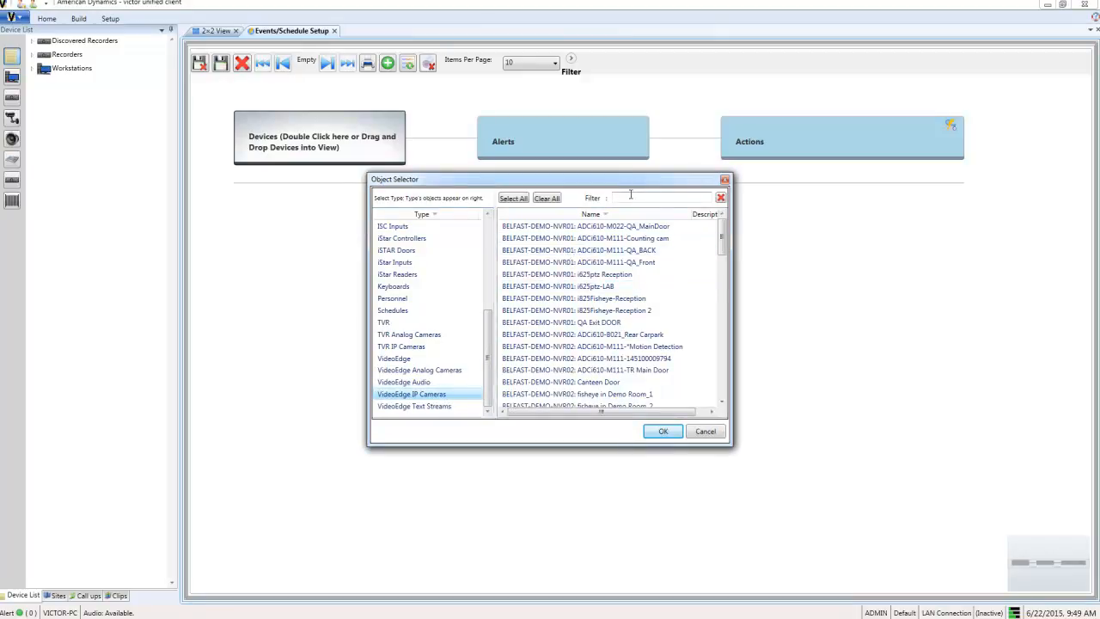
text(out)
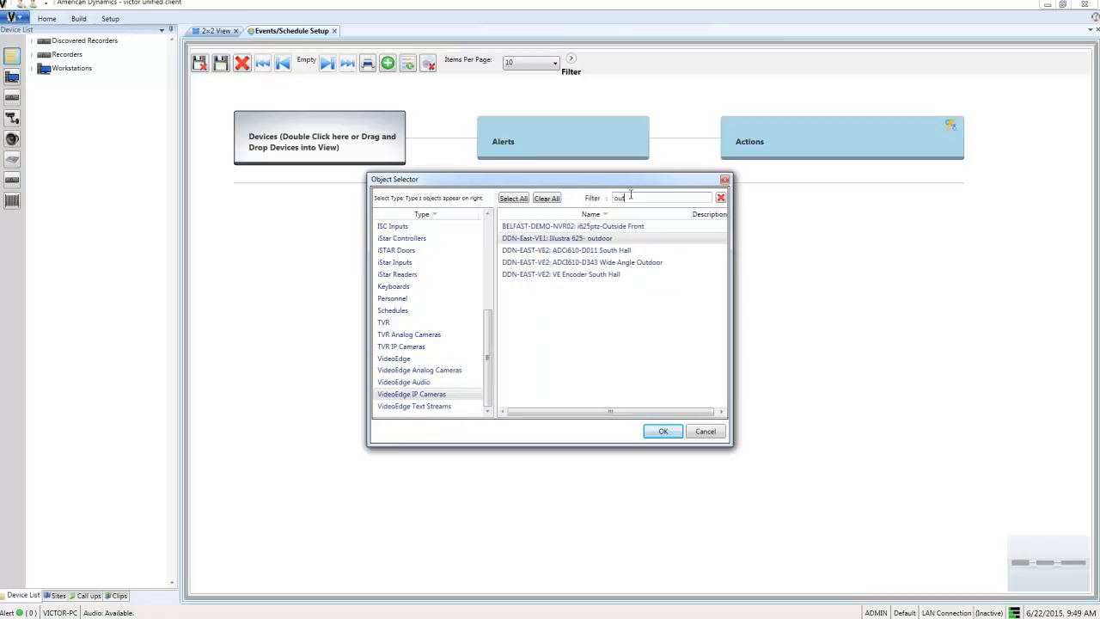
text(side)
double_click(581, 227)
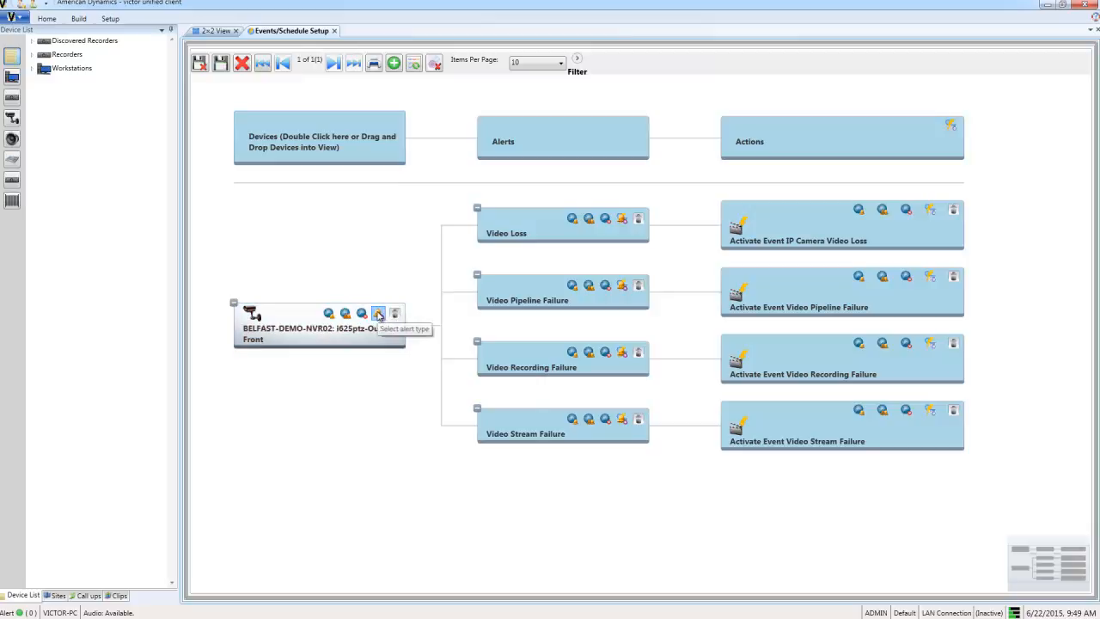
- Add the Direction alert under the Outside Front camera
click(378, 314)
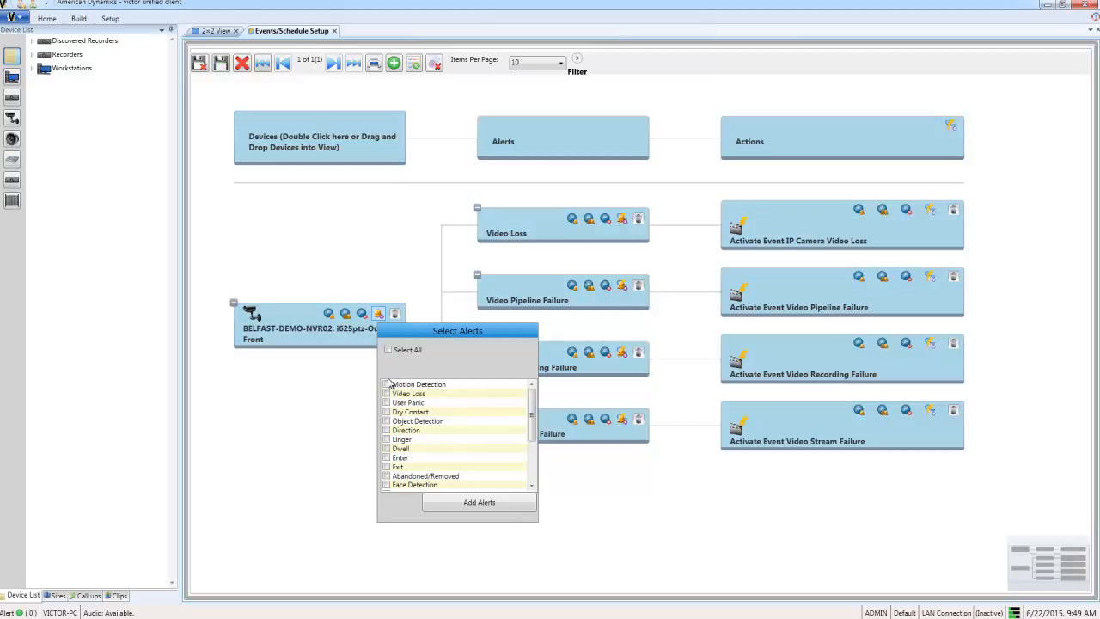
click(387, 430)
click(479, 502)
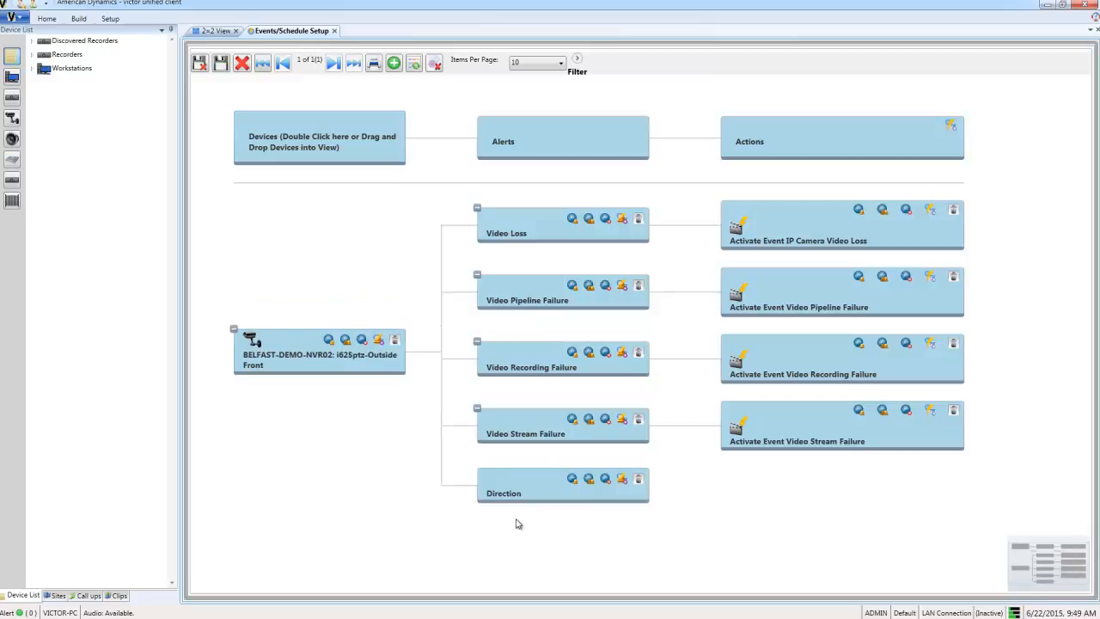
- Link the Parking Lot Wrong Way change-event-state action to the Direction alert and save the setup
click(624, 481)
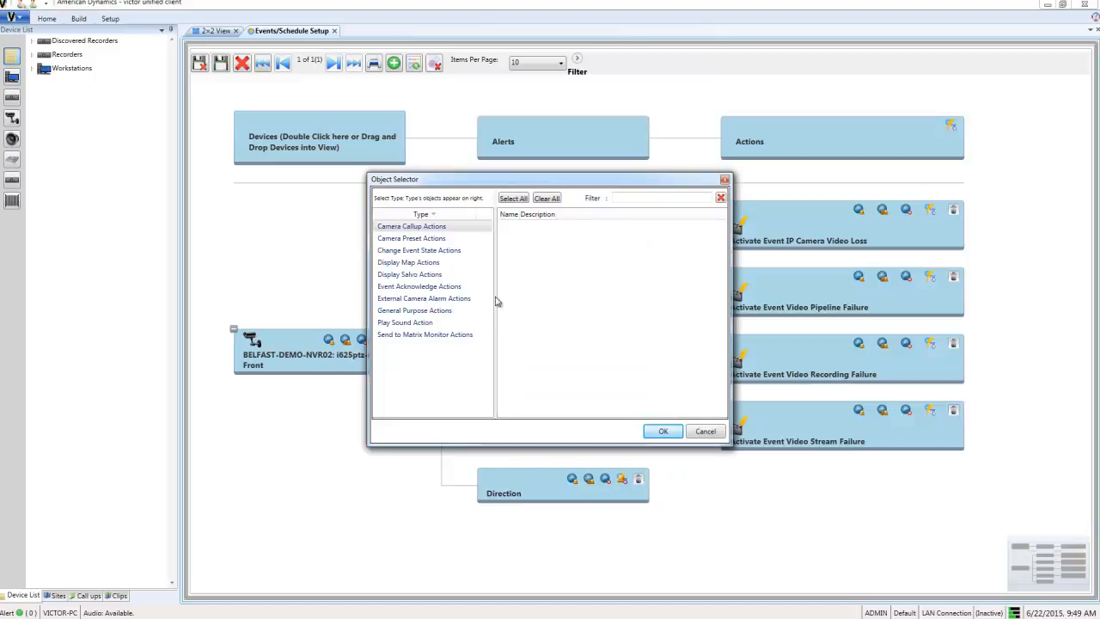
click(448, 251)
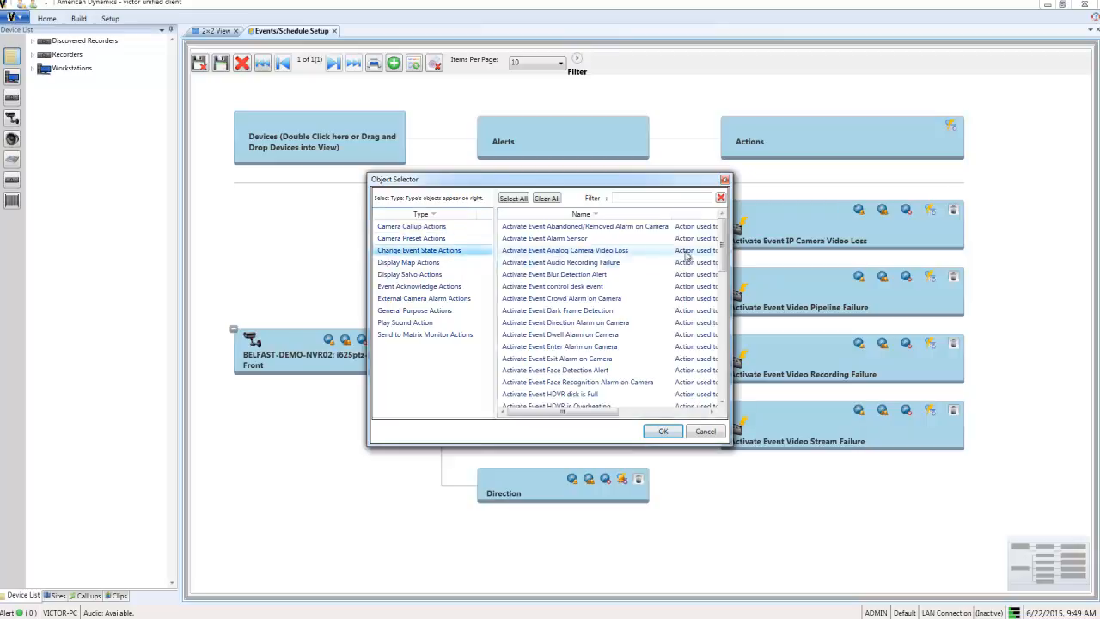
click(709, 199)
text(parking)
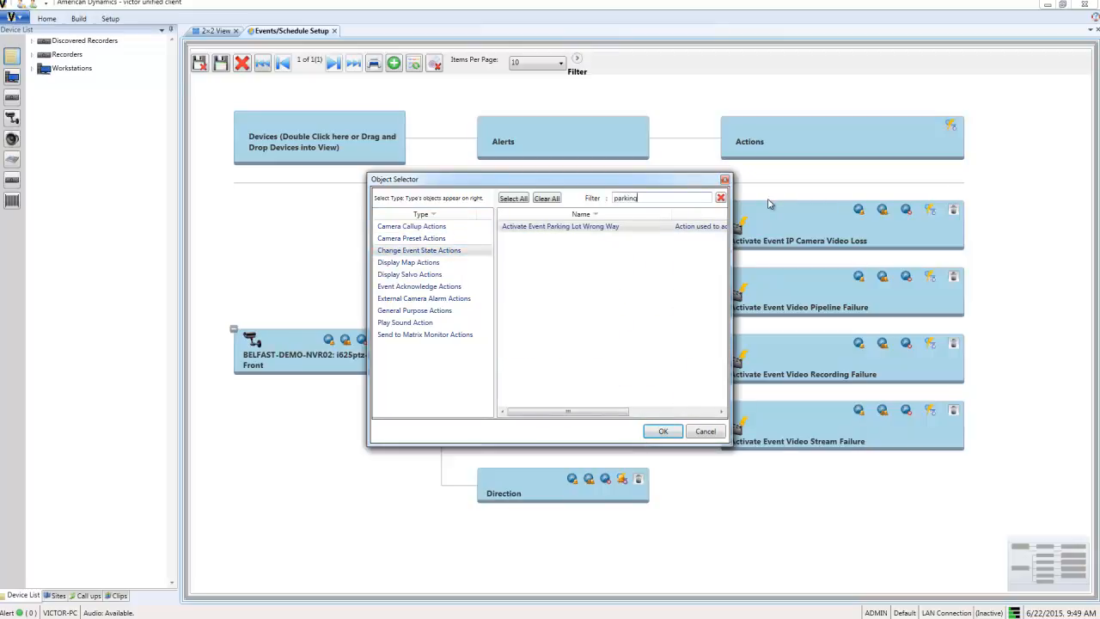
double_click(563, 227)
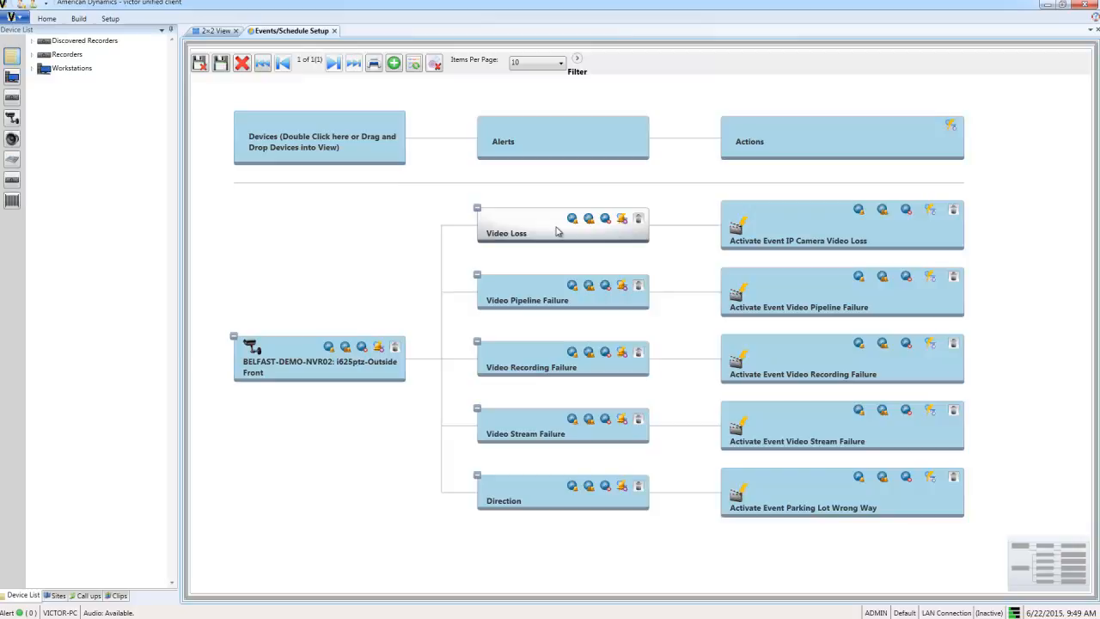
click(210, 78)
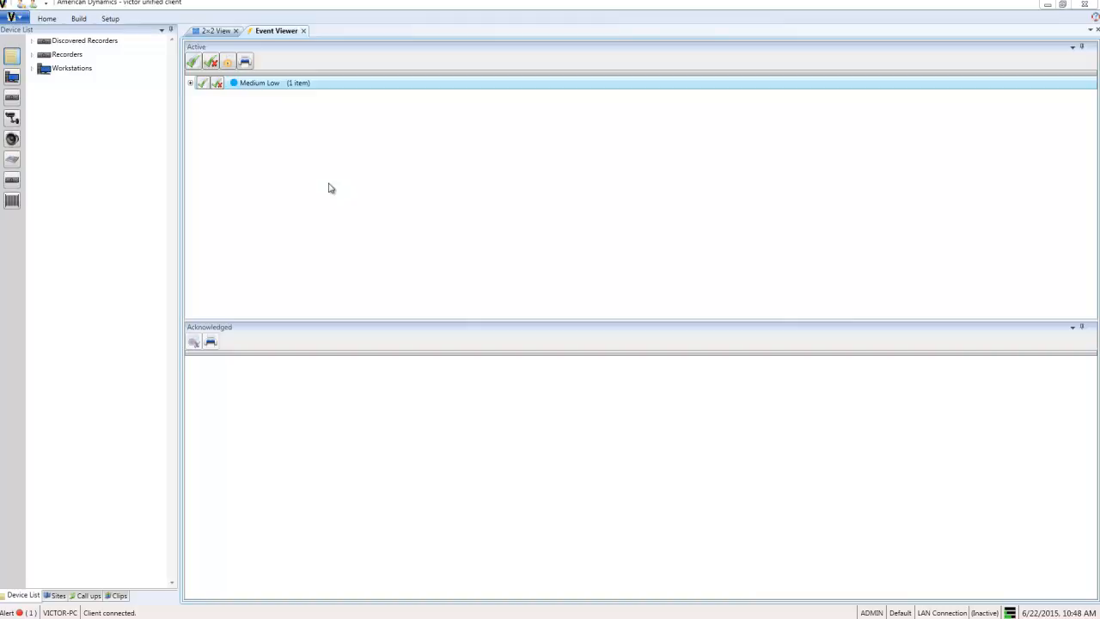
- Review the Medium Low Parking Lot Wrong Way event's video, pause it, and capture a parking-lot still
click(190, 84)
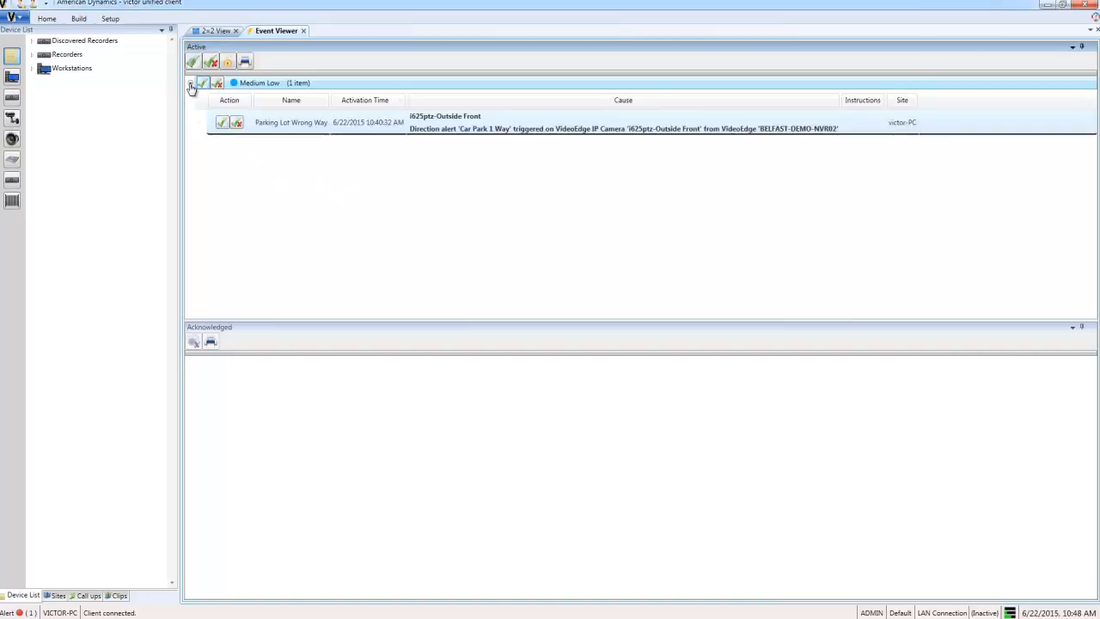
right_click(299, 127)
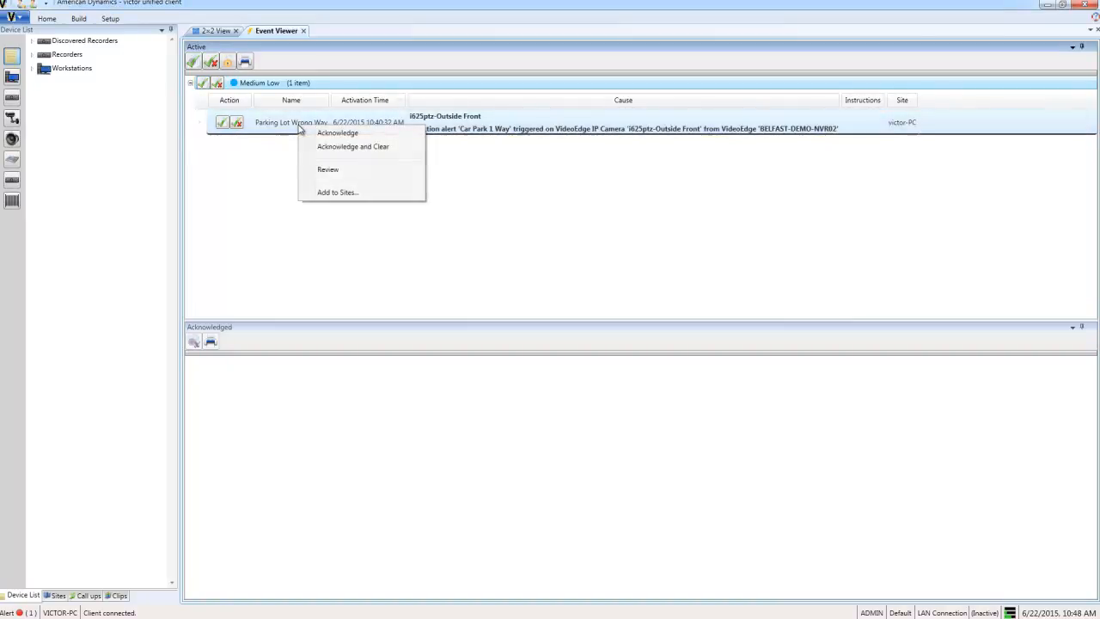
click(326, 169)
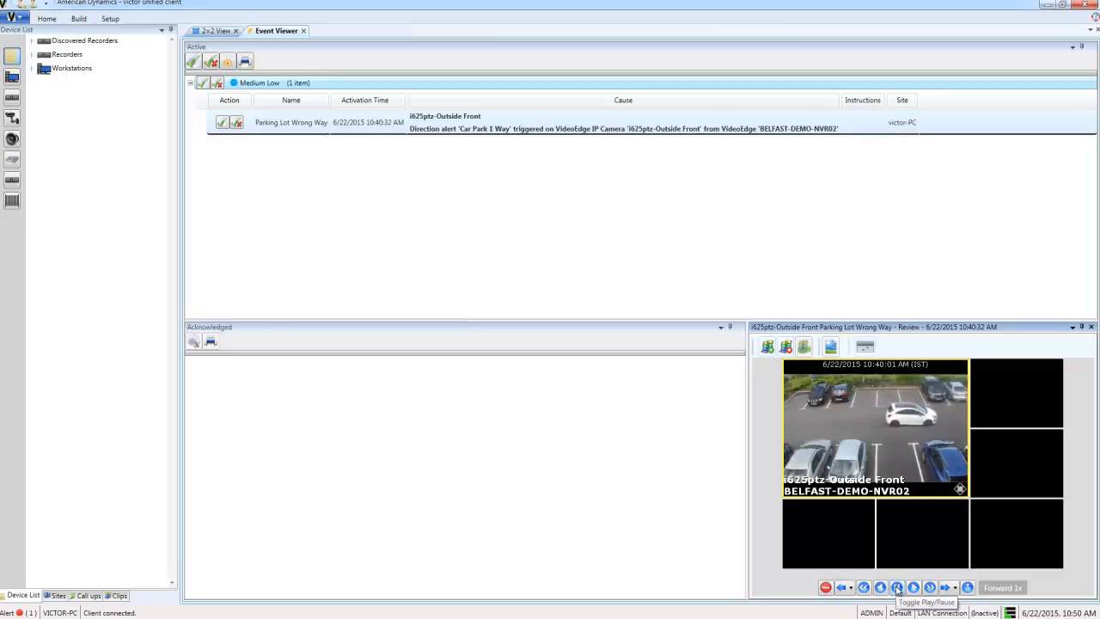
click(897, 588)
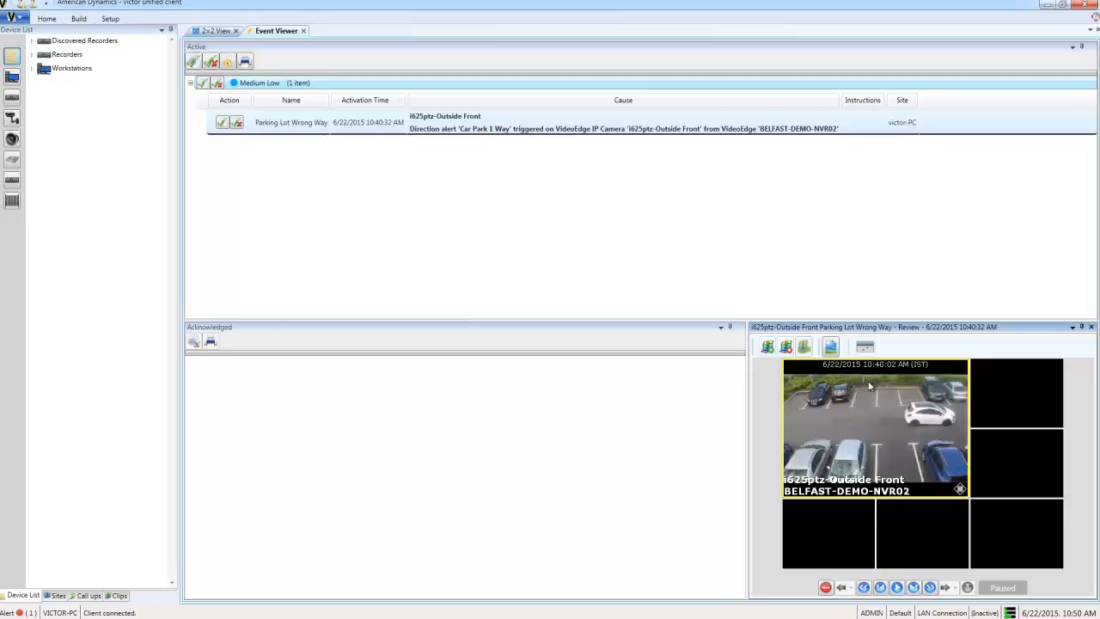
click(831, 346)
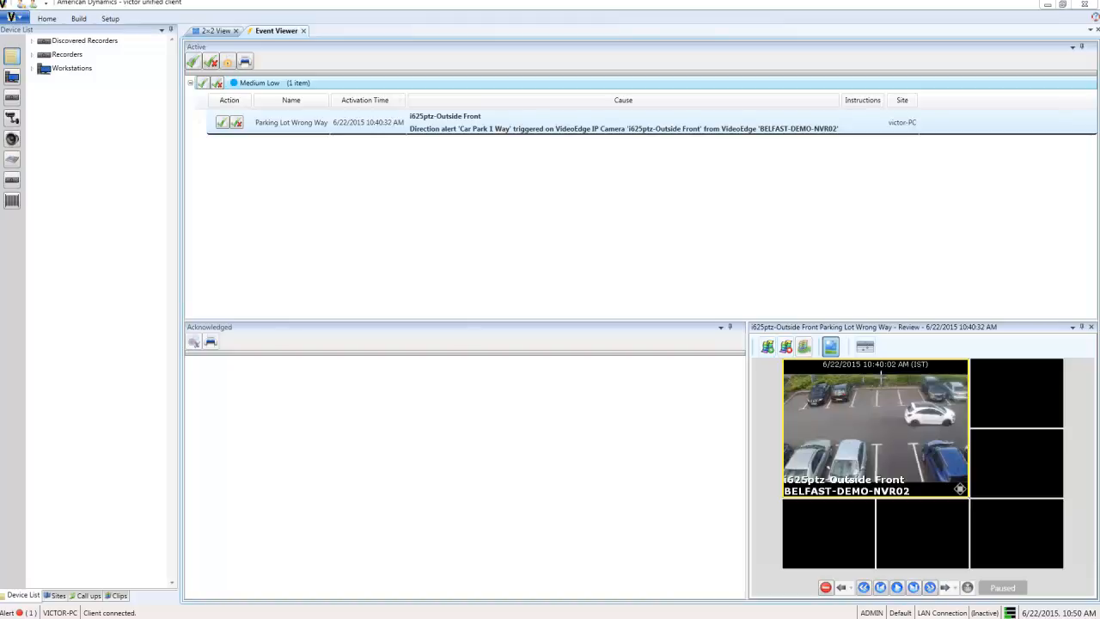
drag(786, 372, 966, 483)
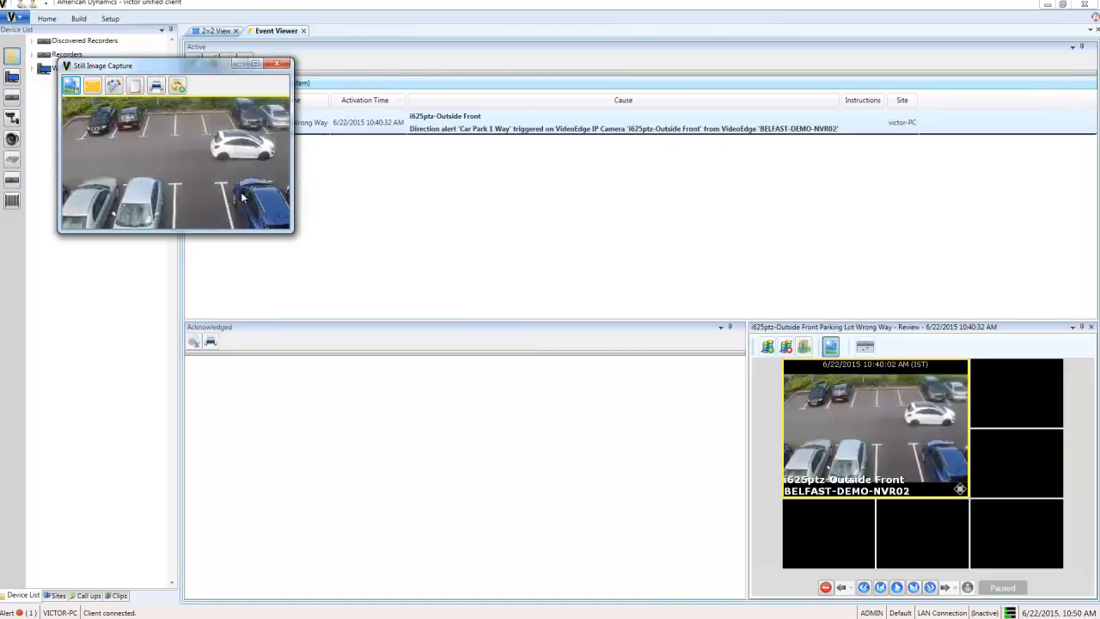
- Email the captured still to the manager's address with subject 'Wrong Way Parking Lot'
click(93, 86)
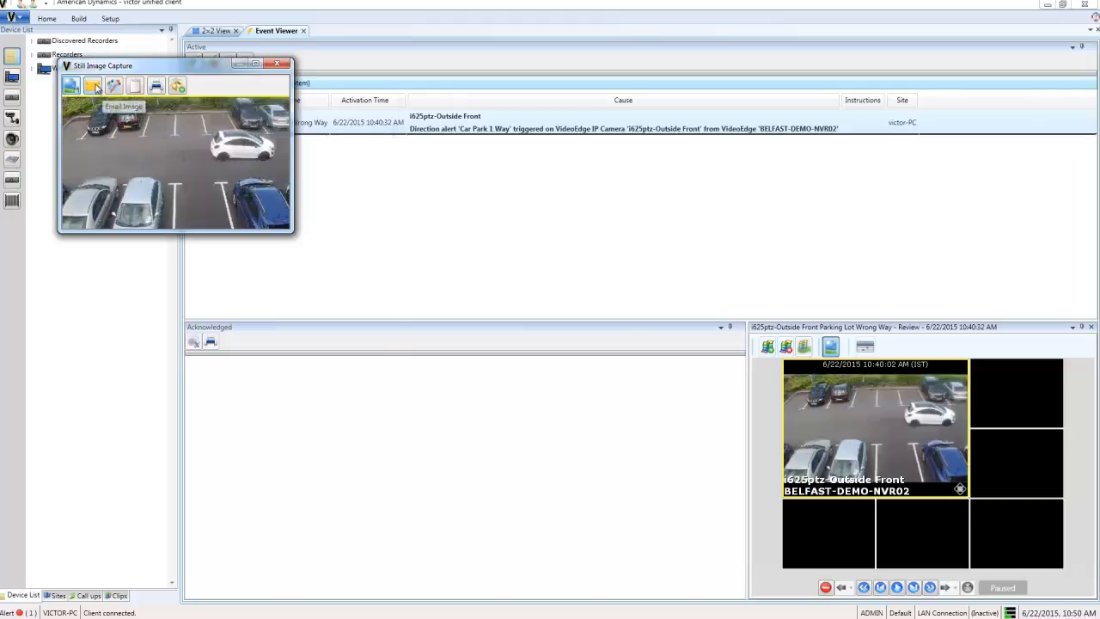
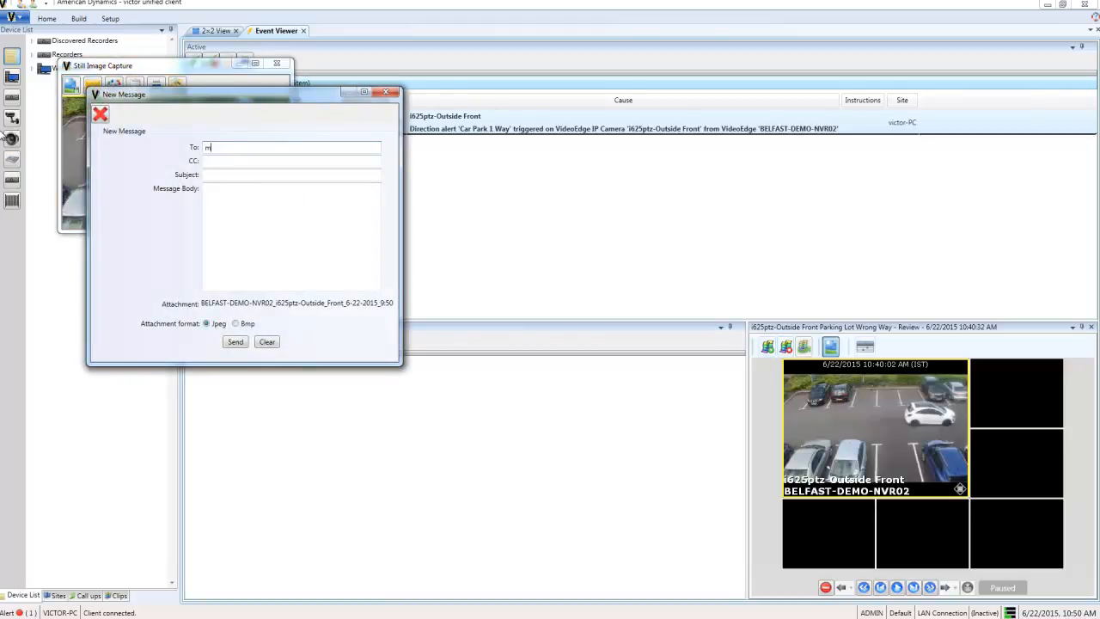
click(212, 175)
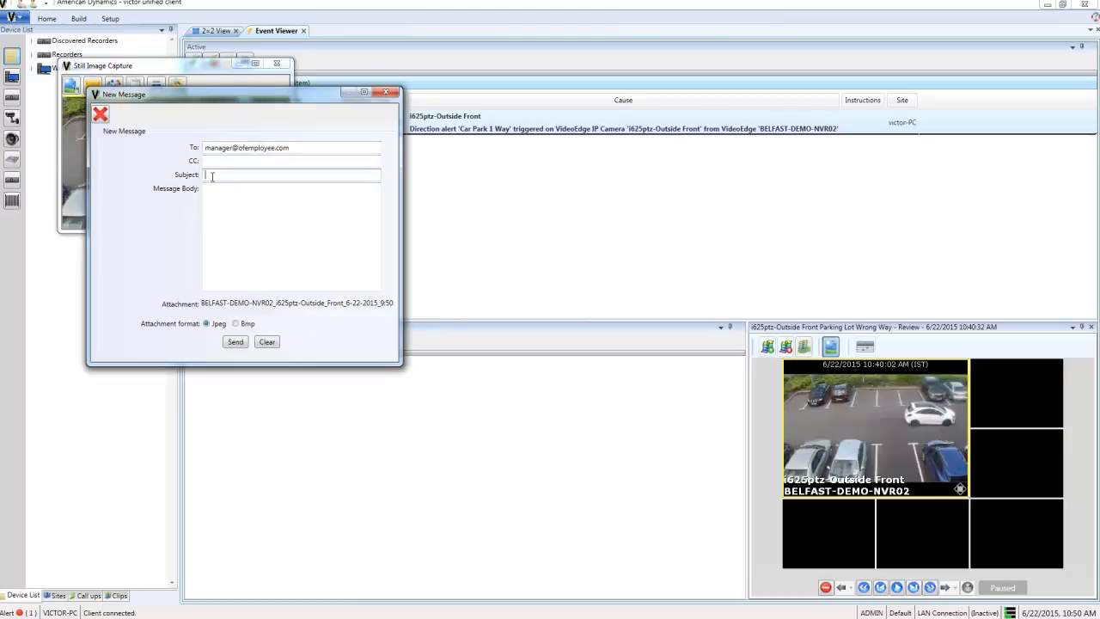
text(Wrong Way Parking Lot)
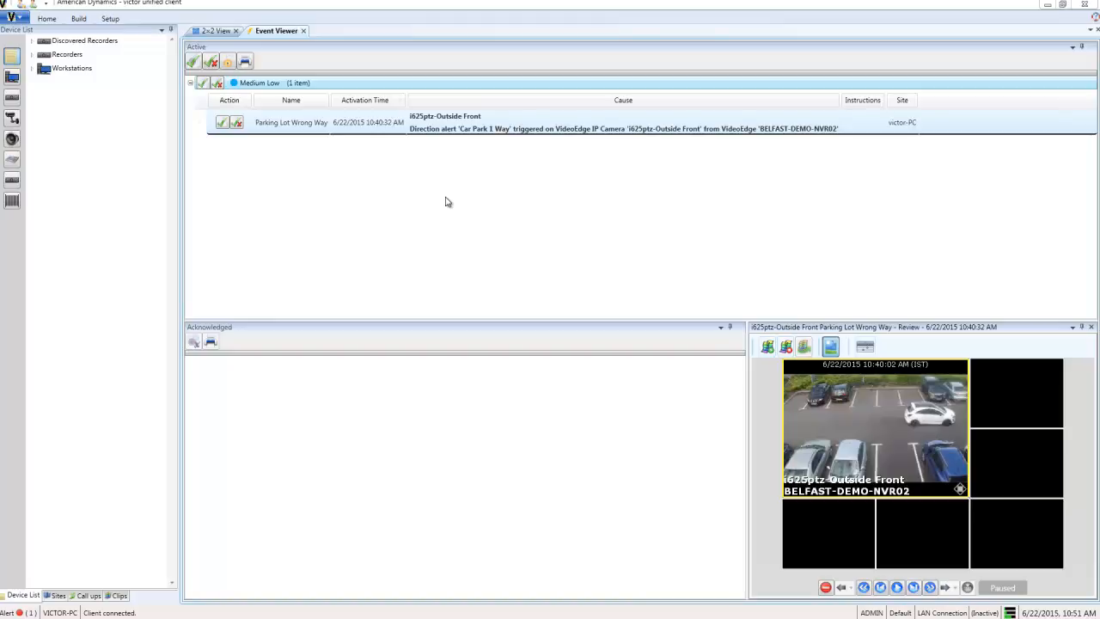
- Close the video review and acknowledge the Parking Lot Wrong Way event
click(1091, 327)
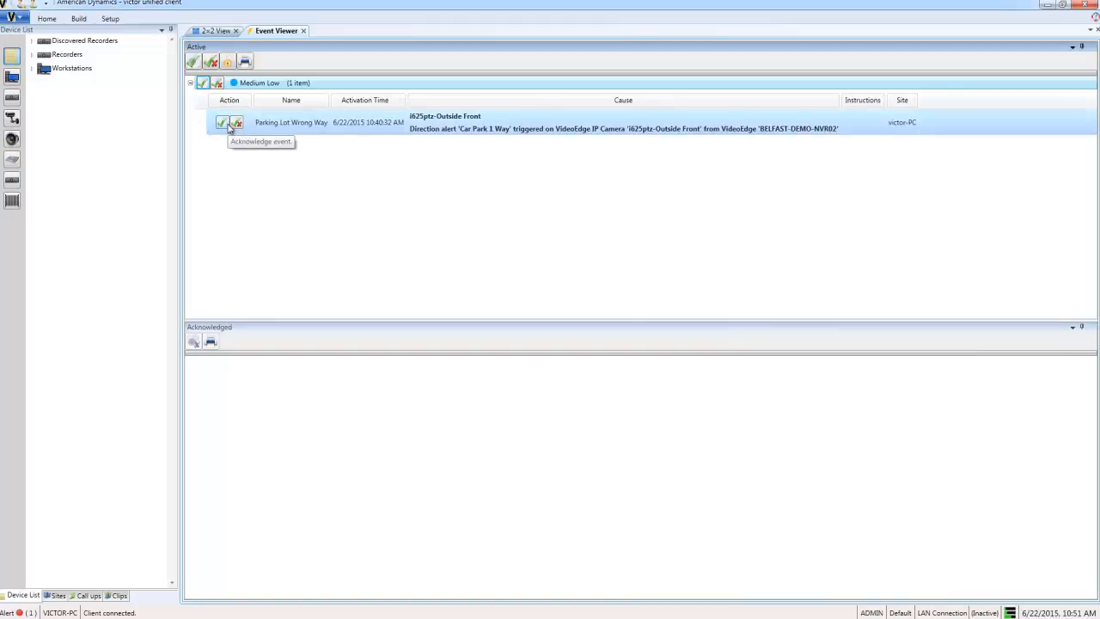
click(228, 126)
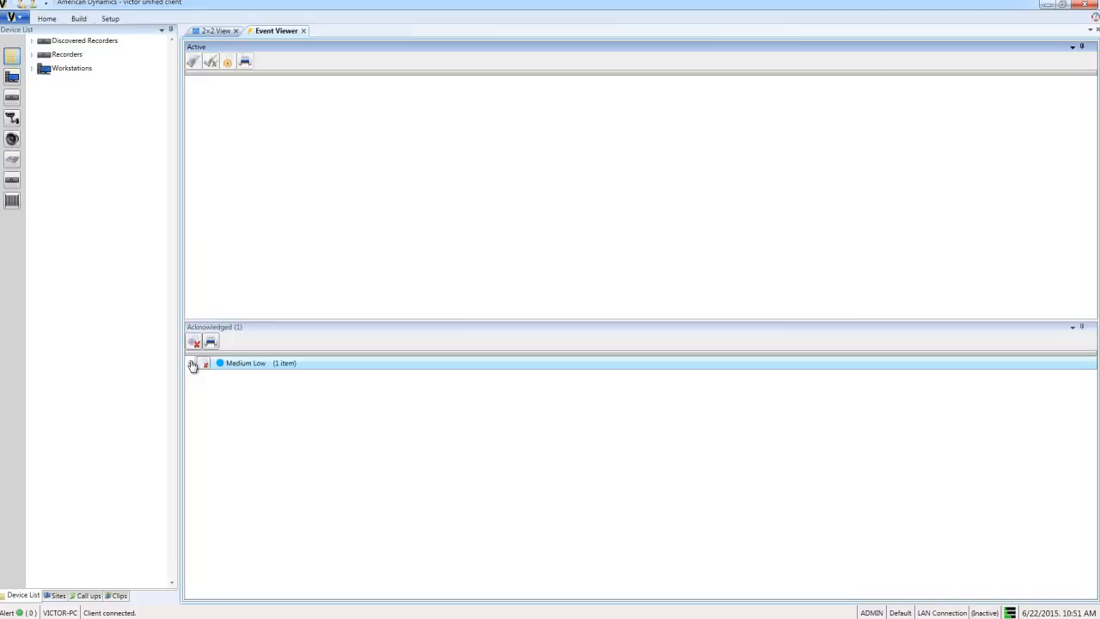
click(191, 364)
click(192, 365)
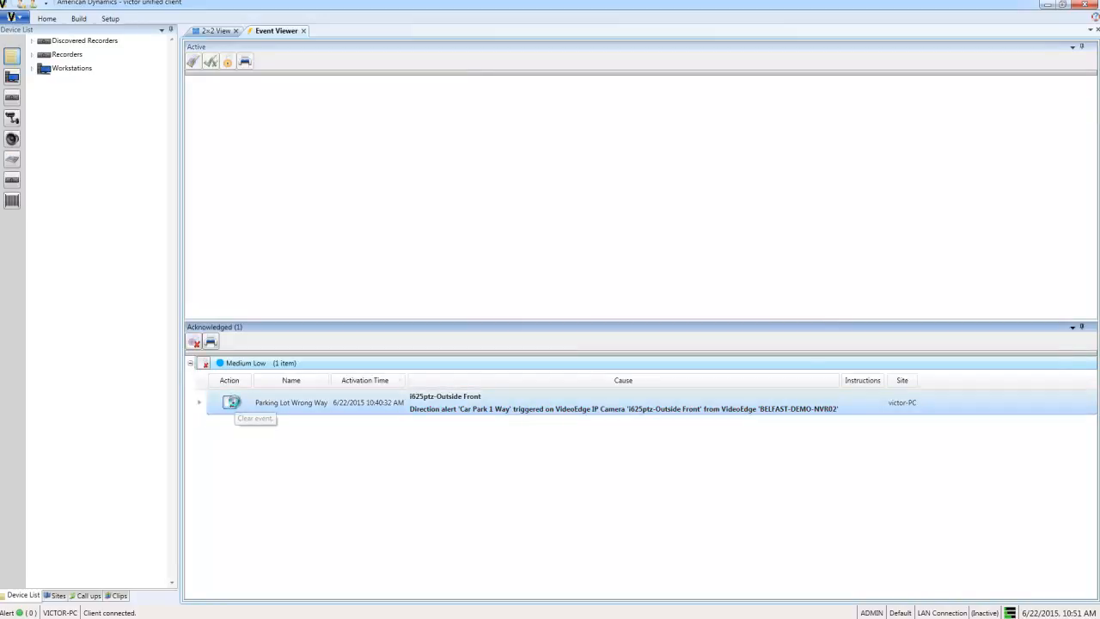
- Clear the acknowledged event using the 'Email Sent' predefined log message
click(232, 403)
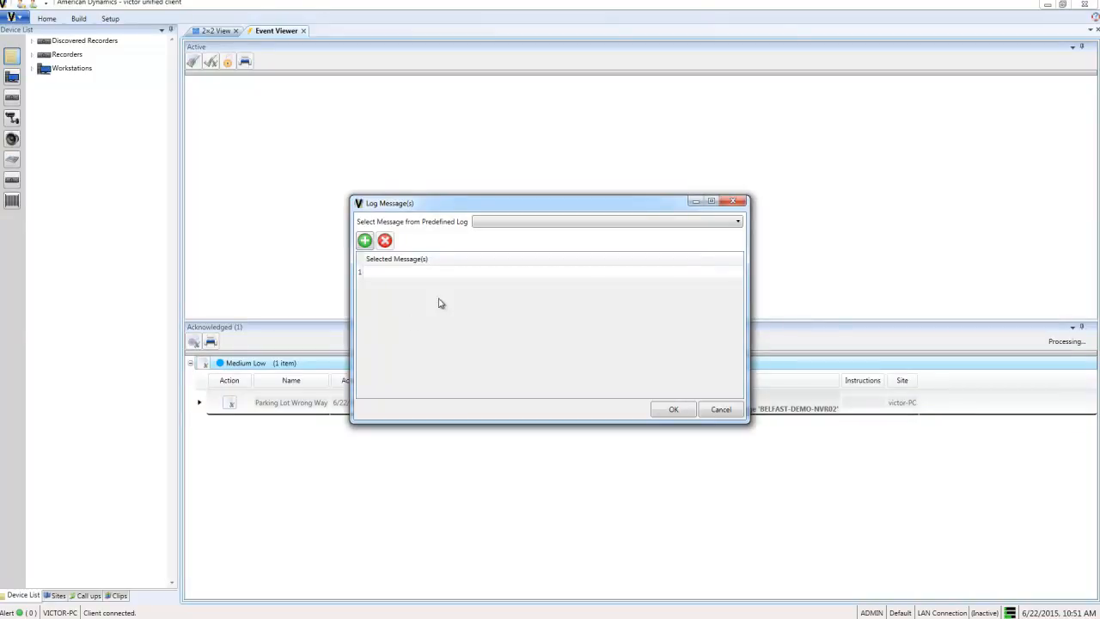
click(536, 221)
click(500, 234)
click(671, 410)
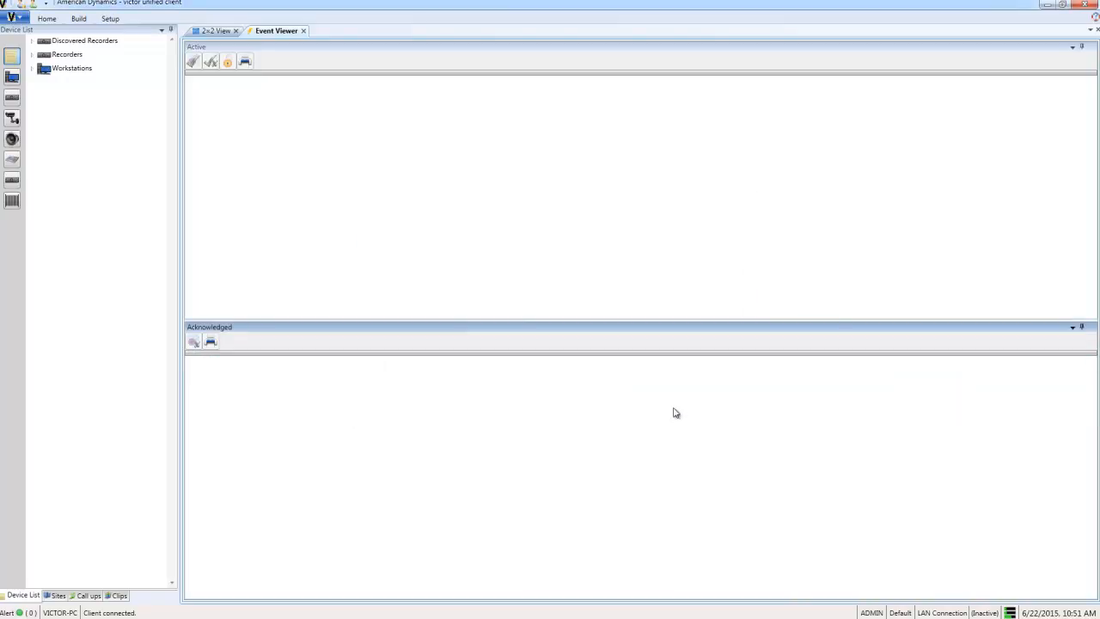